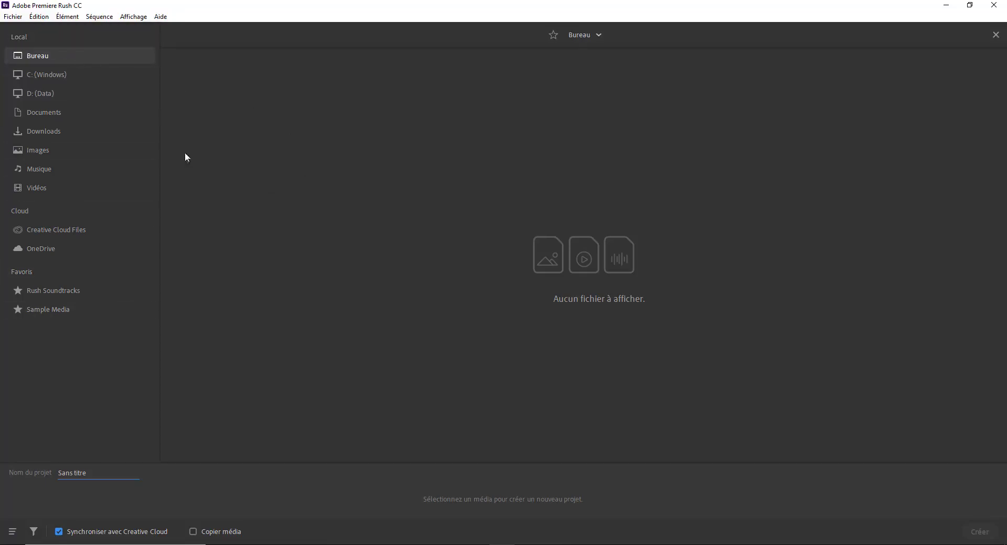
Add the tuto folder on D: (Data) to the favourites
left_click(105, 78)
left_click(53, 98)
left_click(61, 114)
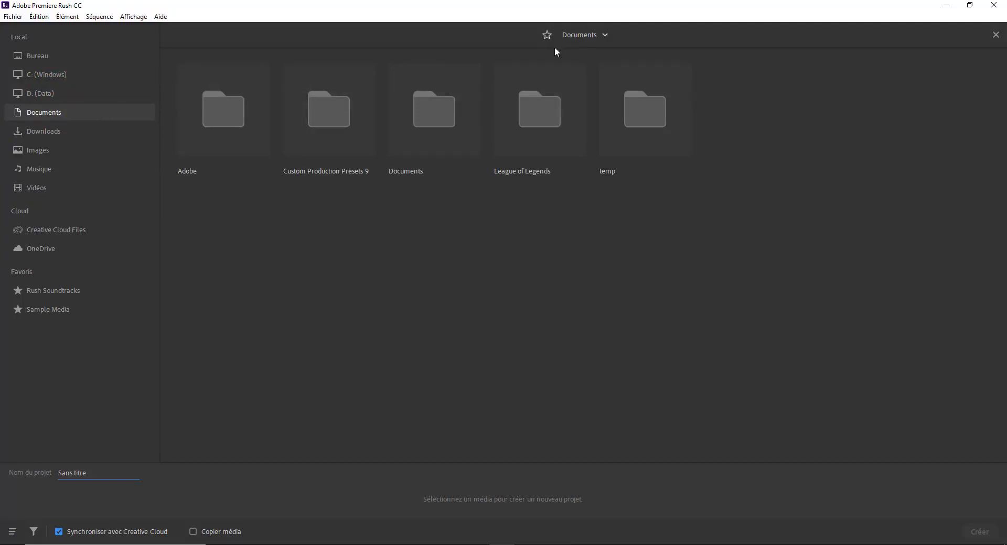
left_click(33, 95)
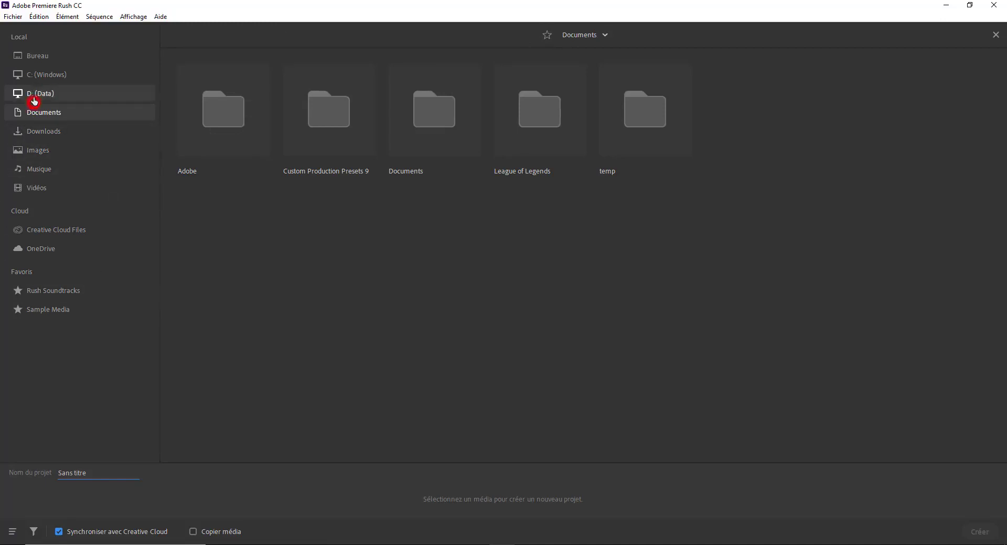
double_click(313, 244)
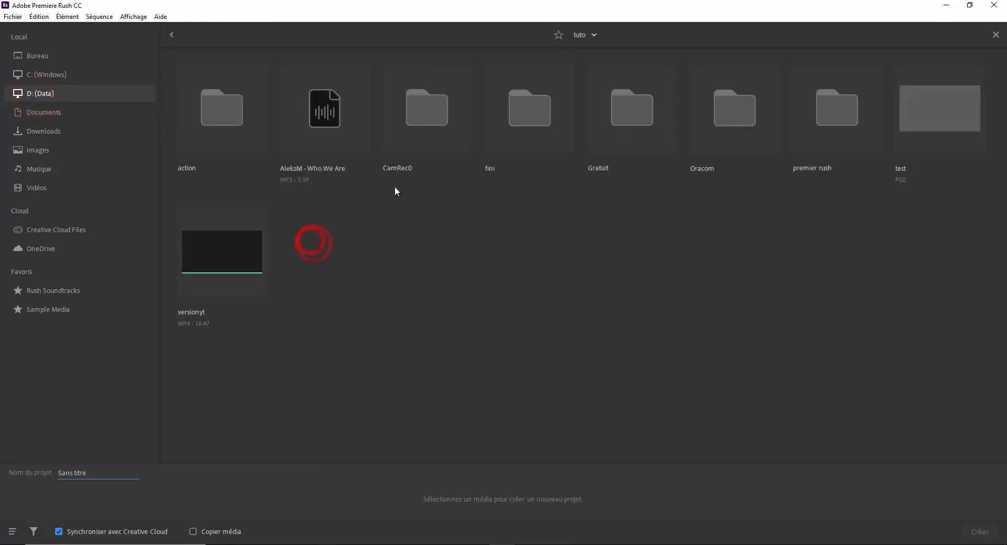
left_click(559, 36)
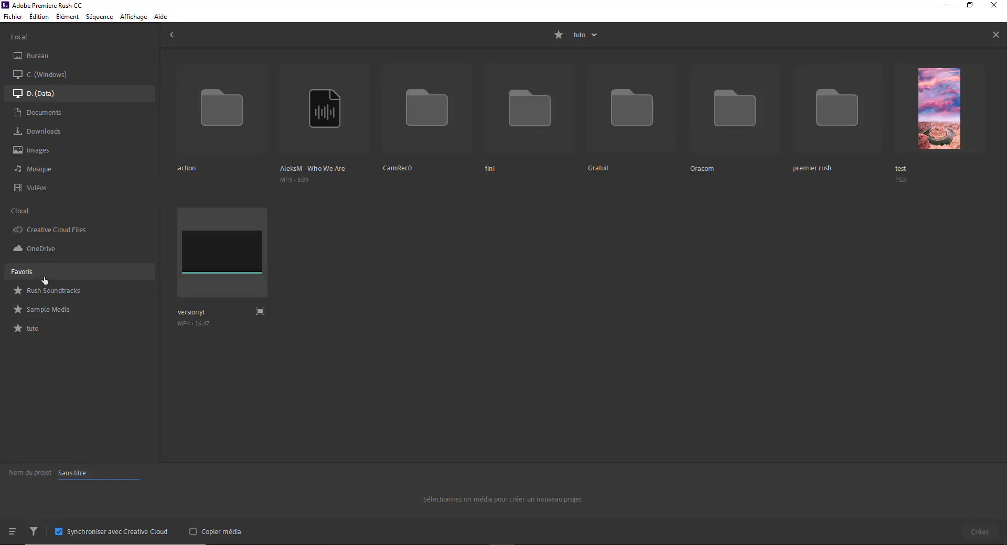
Name the new project "tuto rush"
left_click(97, 474)
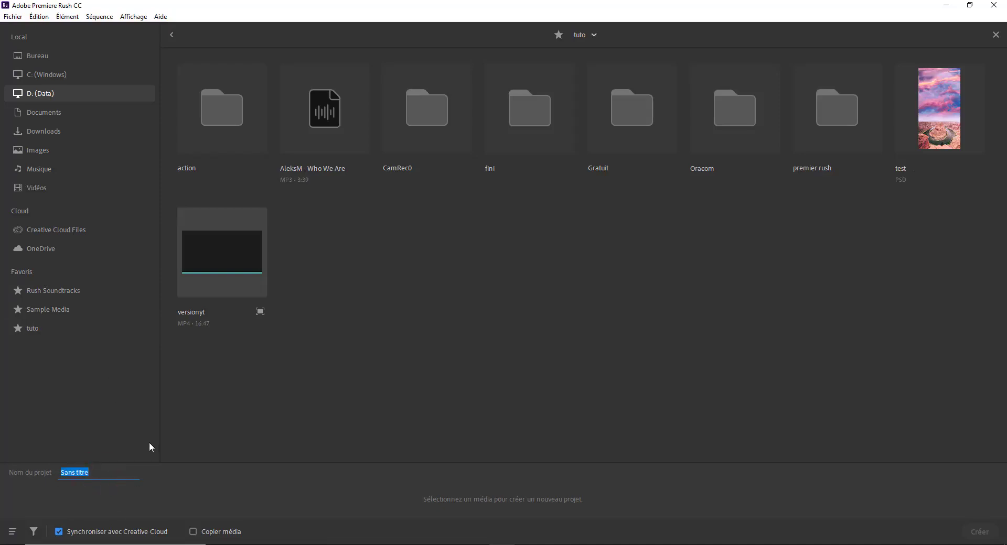
type("tuto tut")
key("BackSpace")
key("BackSpace")
key("BackSpace")
type("rush")
Go up to the root of D: (Data), revisit the tuto folder, and leave project creation without creating the project
left_click(594, 35)
left_click(585, 51)
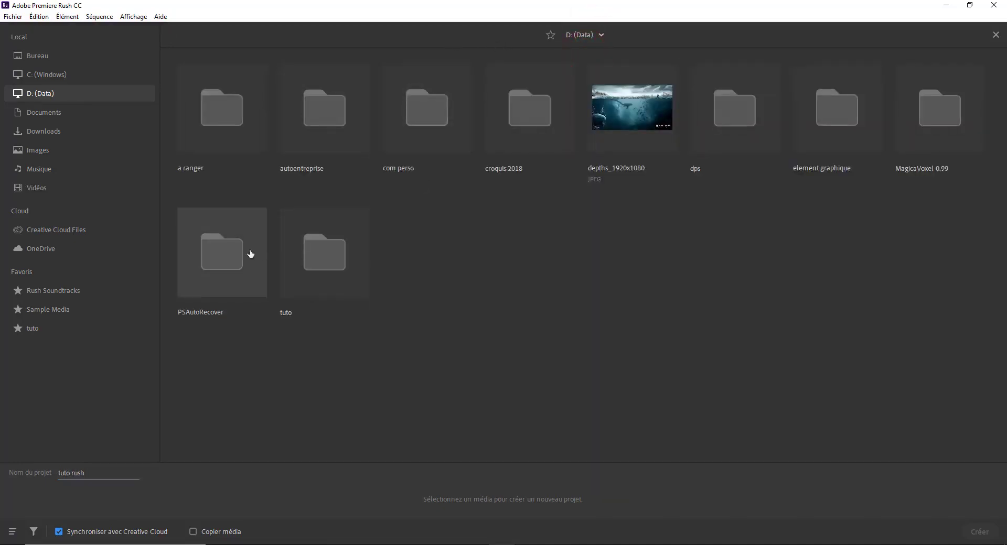
double_click(329, 283)
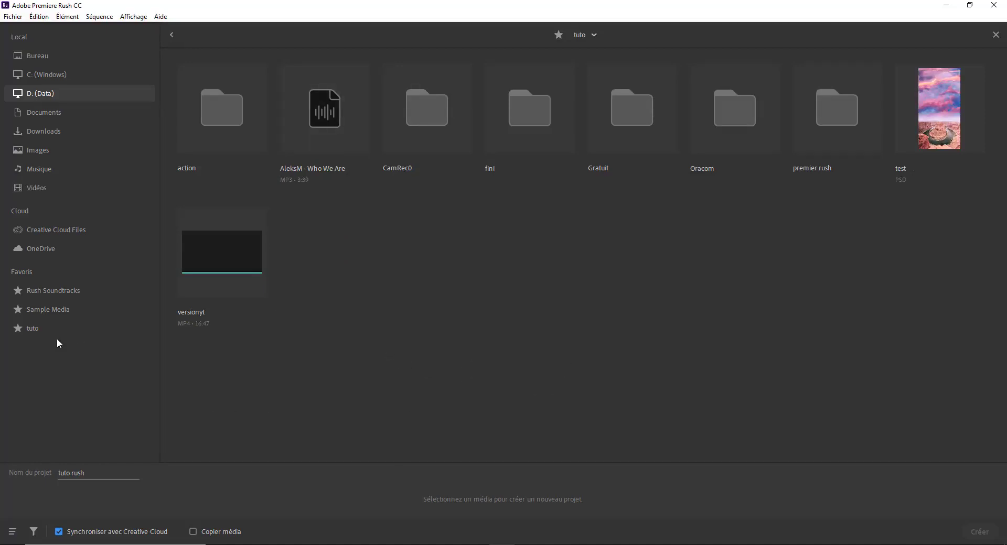
left_click(172, 35)
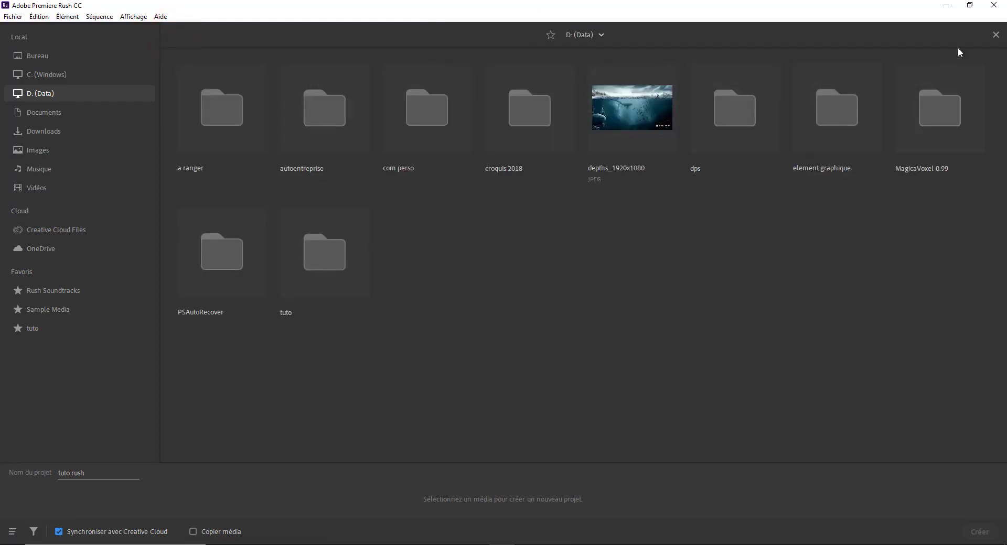
left_click(994, 37)
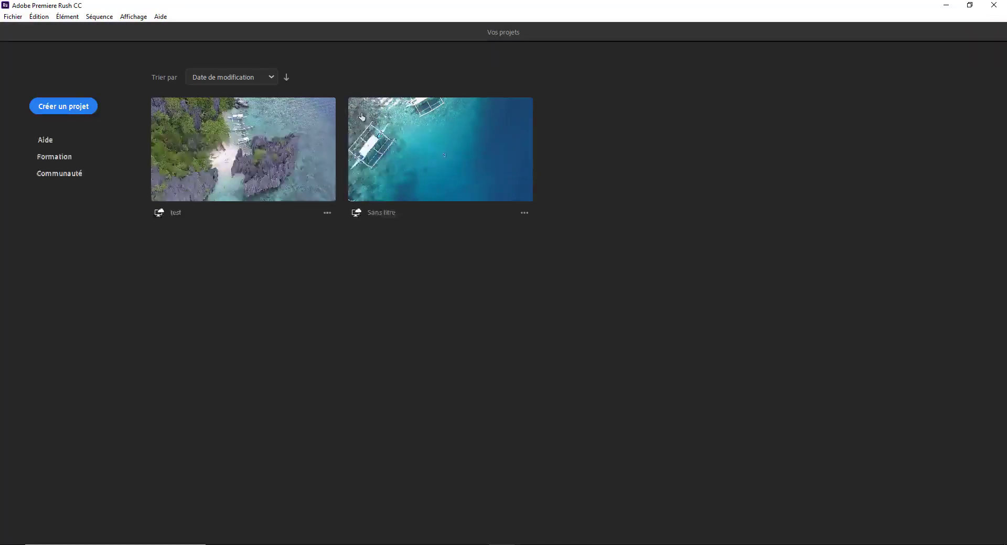
Start a new project and name it "tuto rush"
left_click(62, 107)
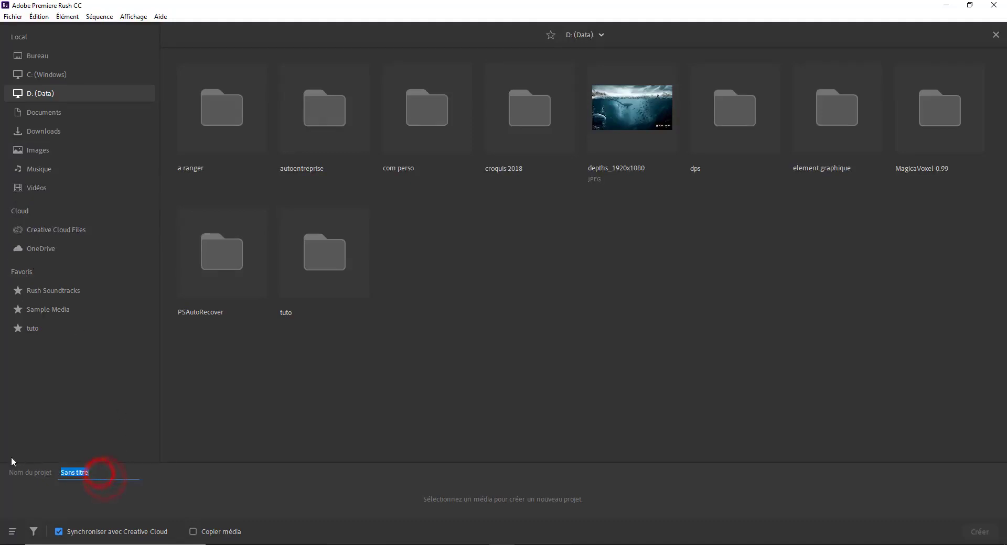
type("tuto rush")
Look through Creative Cloud Files with its Adobe folder, OneDrive and the Rush Soundtracks favourite for media
left_click(28, 231)
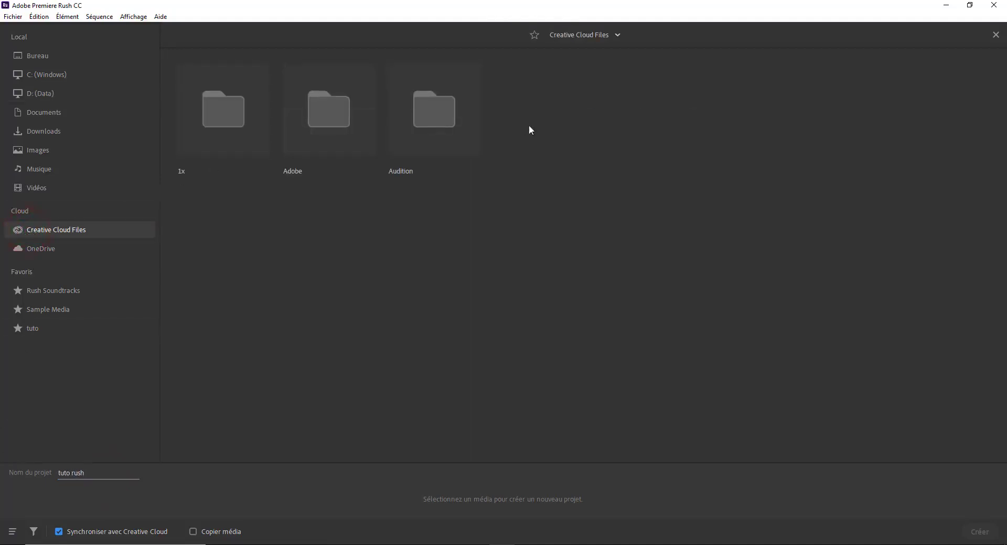
double_click(343, 122)
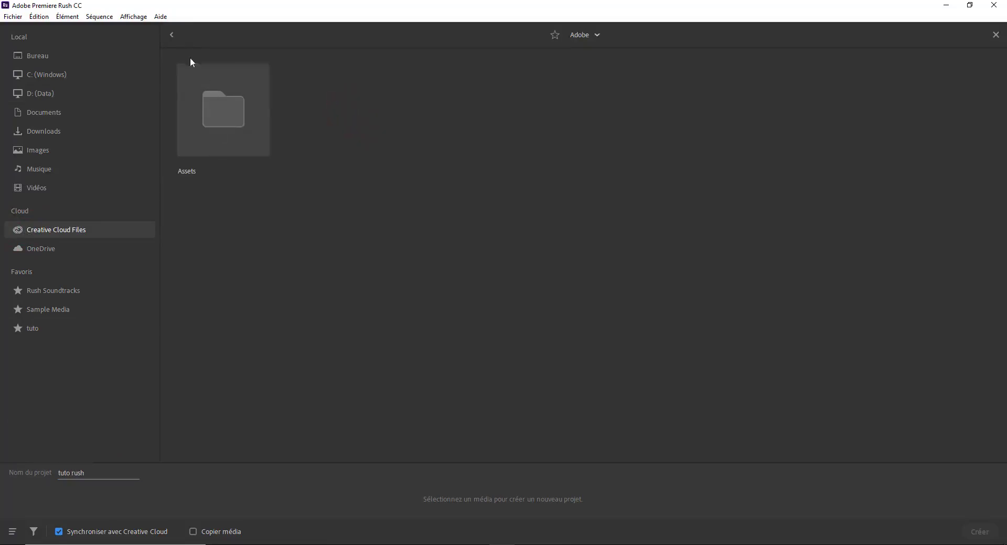
left_click(173, 35)
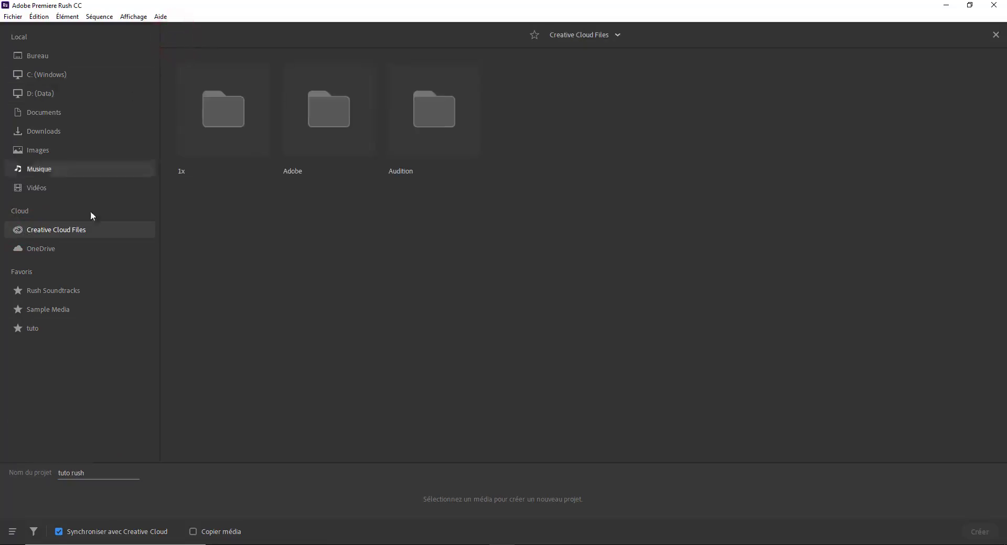
left_click(42, 249)
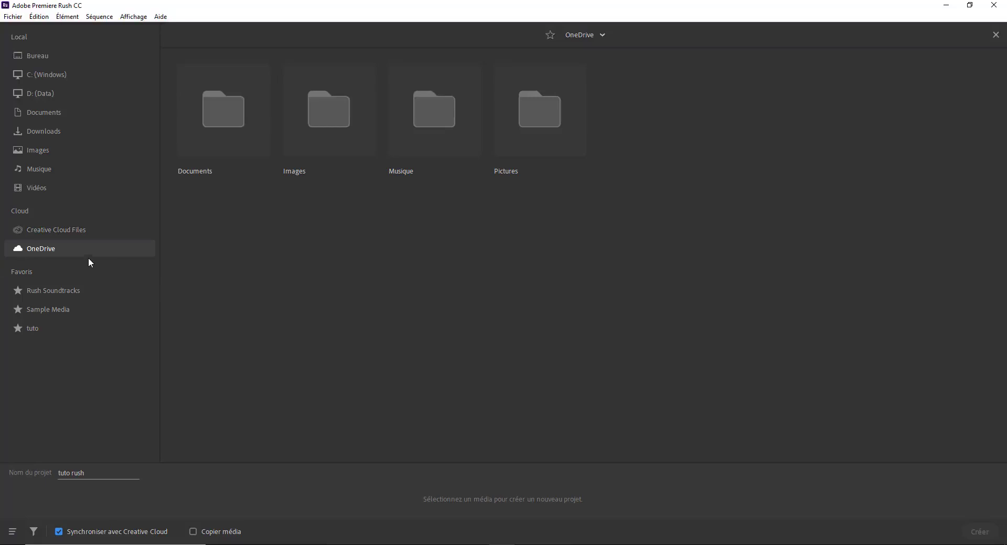
left_click(39, 290)
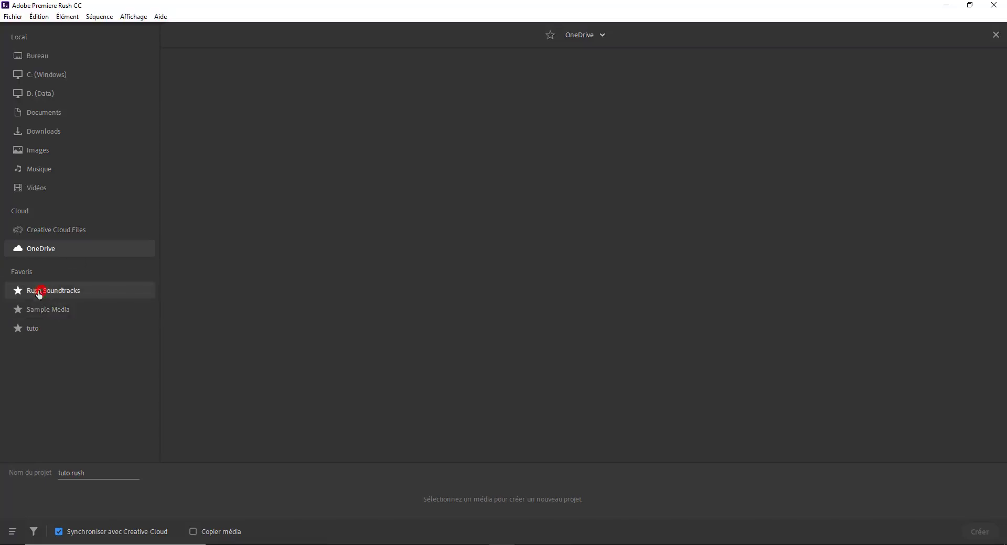
Select the Sample Media clips Beach Aerial, Beach Selfie, Boarding the Boat, Boat Cruising and Boat View, in that order
left_click(62, 310)
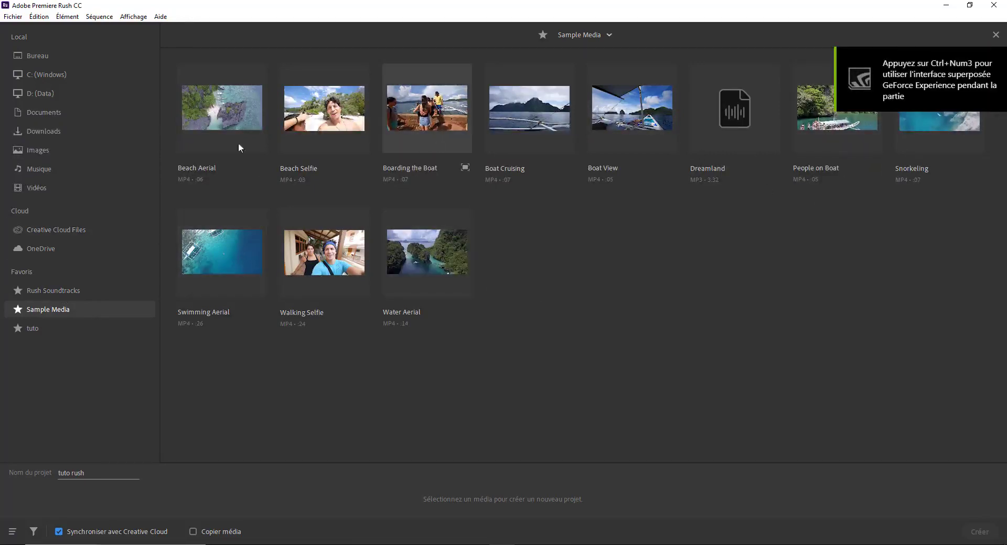
left_click(222, 111)
left_click(364, 126)
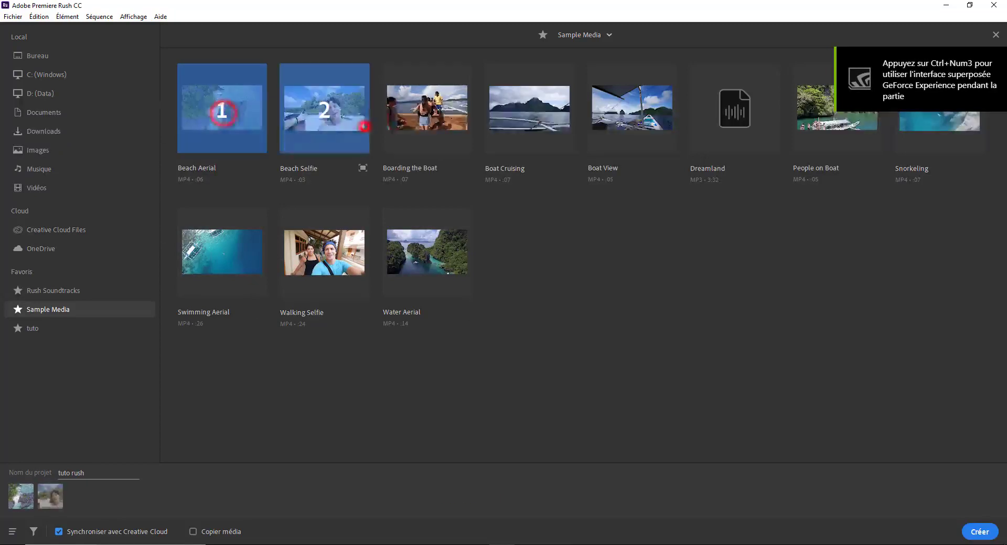
left_click(450, 107)
left_click(532, 106)
left_click(632, 107)
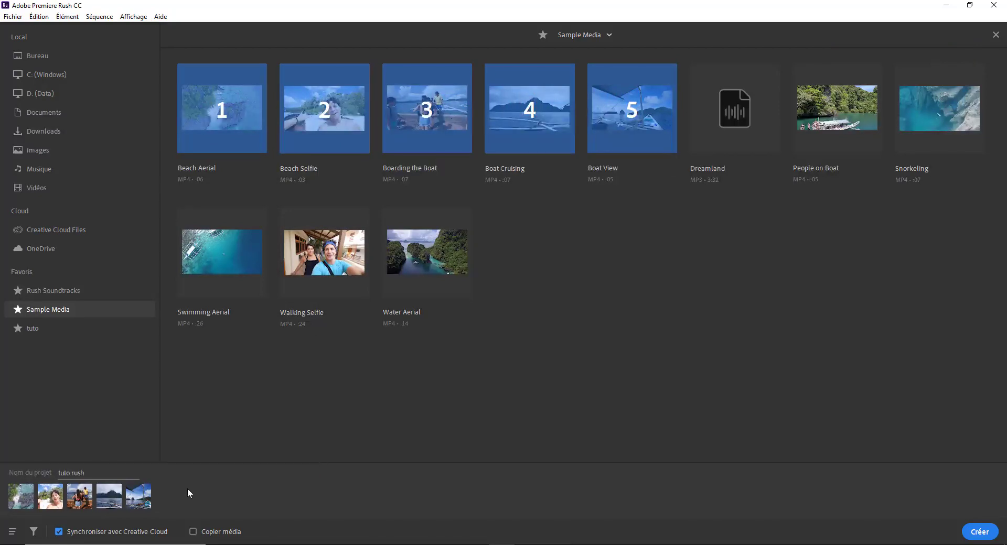
Deselect Boat View, Boat Cruising and Beach Selfie, and add Water Aerial to the clip selection
left_click(646, 124)
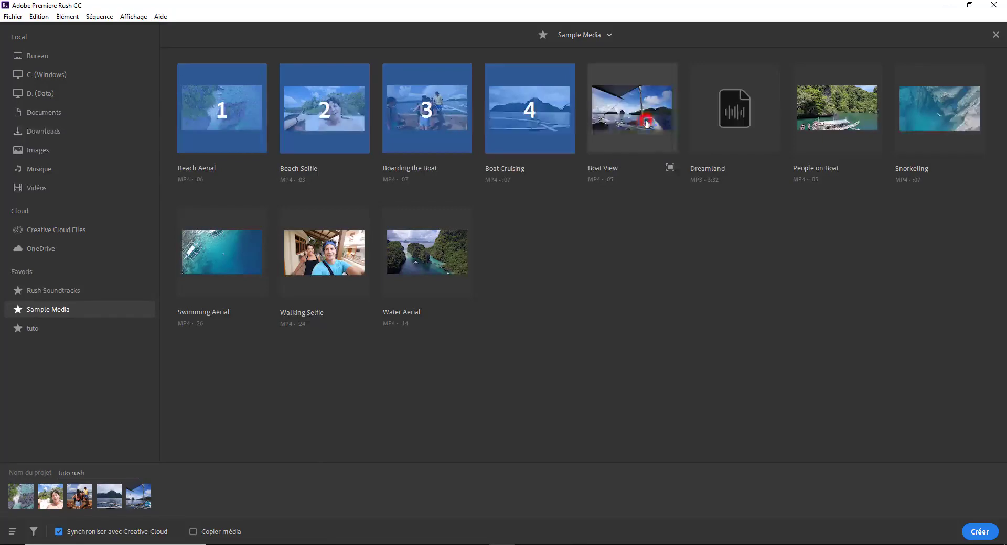
left_click(555, 122)
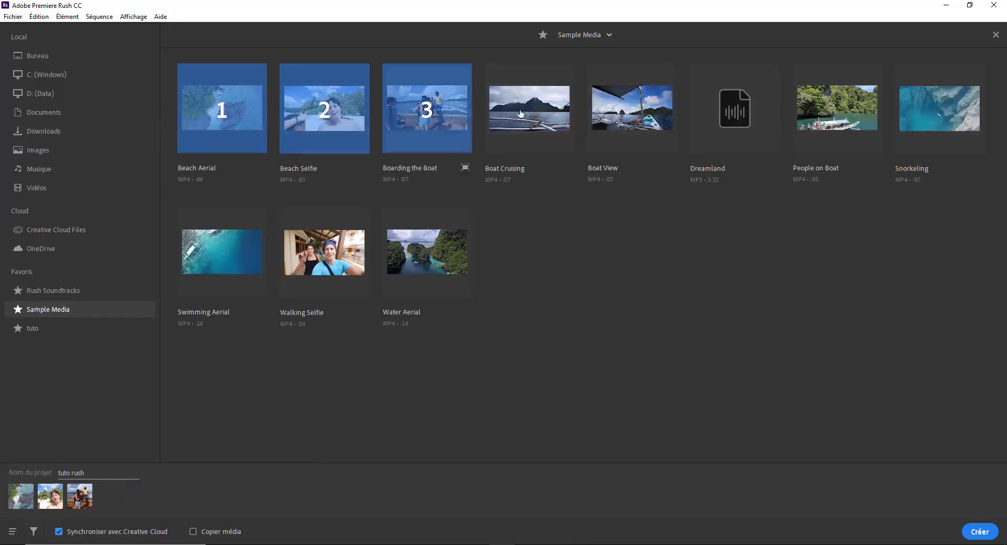
left_click(323, 116)
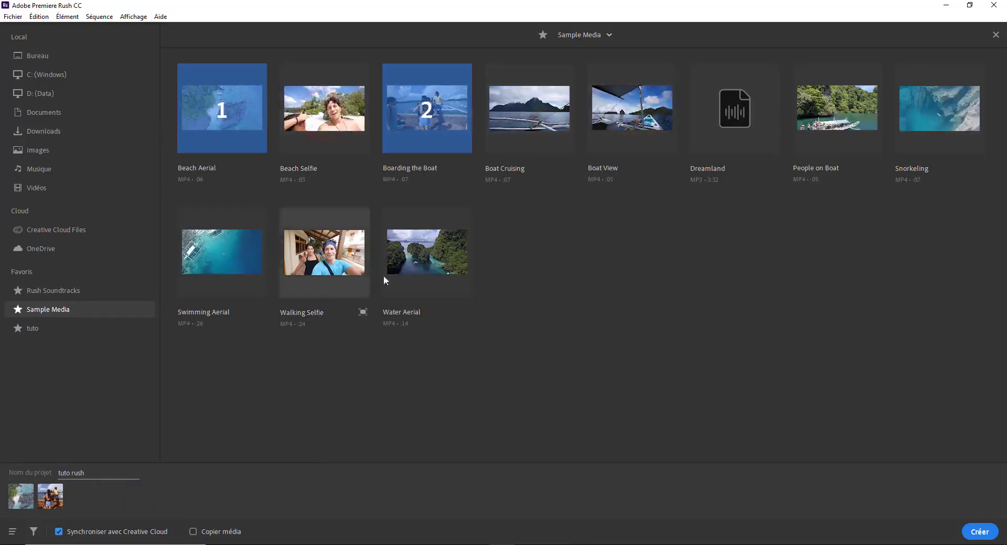
left_click(425, 262)
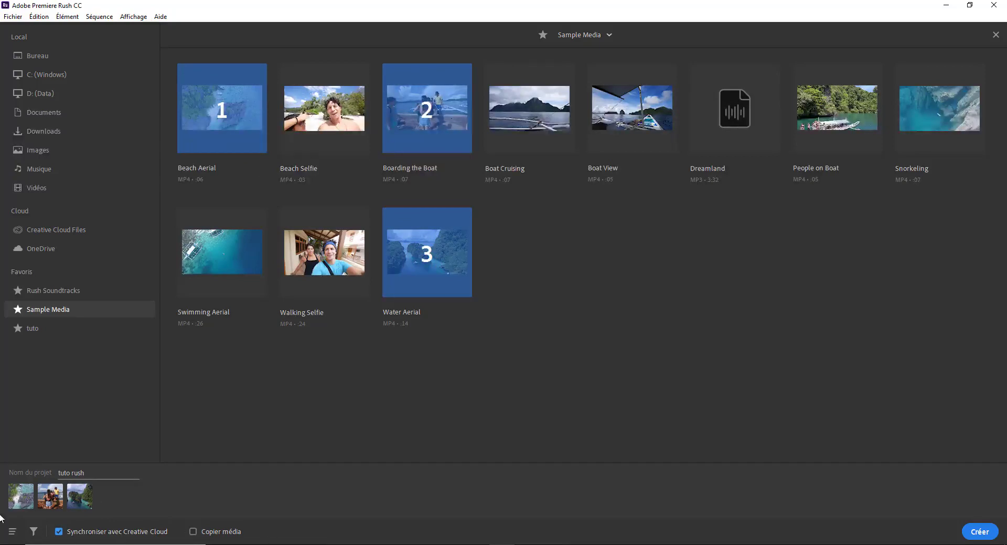
Sort the sample media by name in descending order, and restore the ascending order
left_click(12, 531)
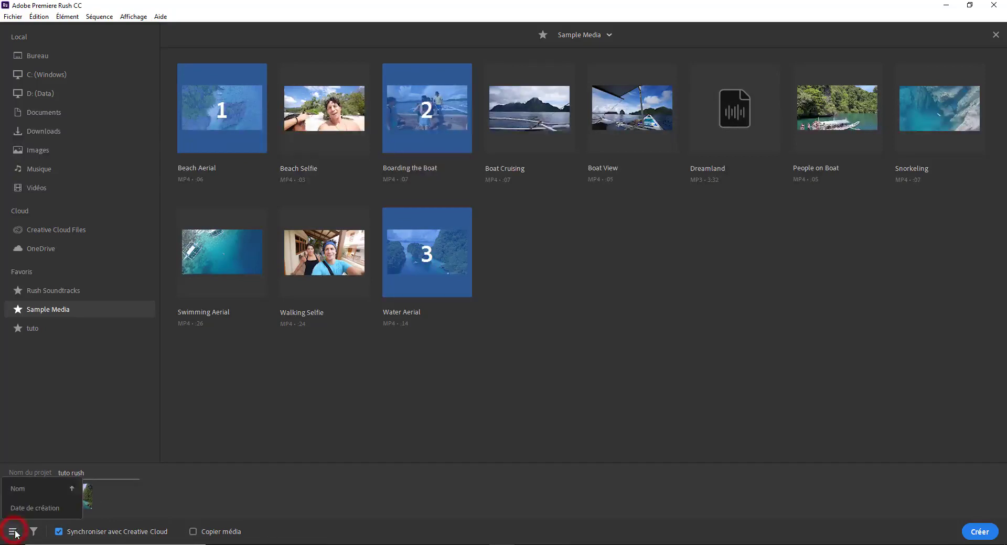
left_click(32, 484)
left_click(12, 532)
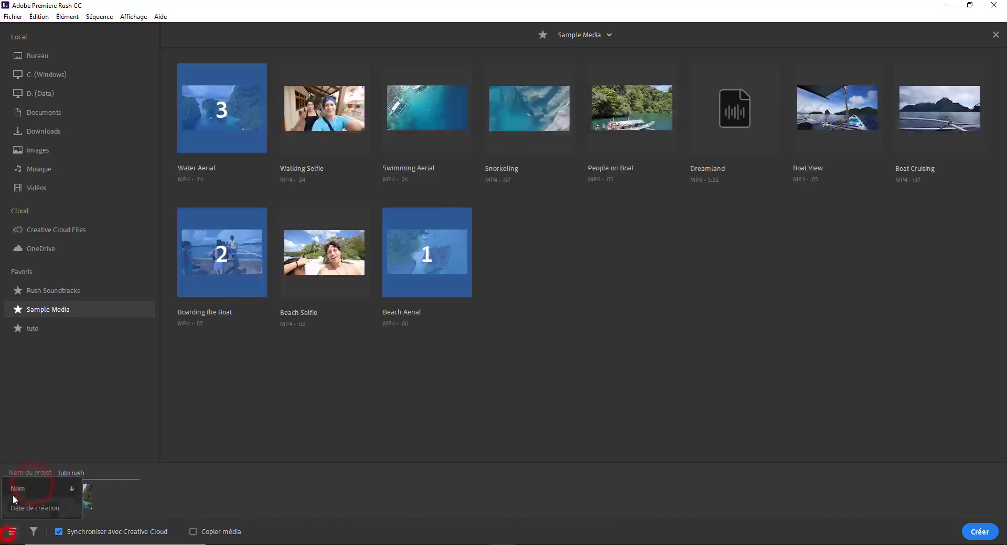
left_click(18, 489)
Sort the sample media by creation date, and return to sorting by name in ascending order
left_click(12, 532)
left_click(22, 508)
left_click(11, 531)
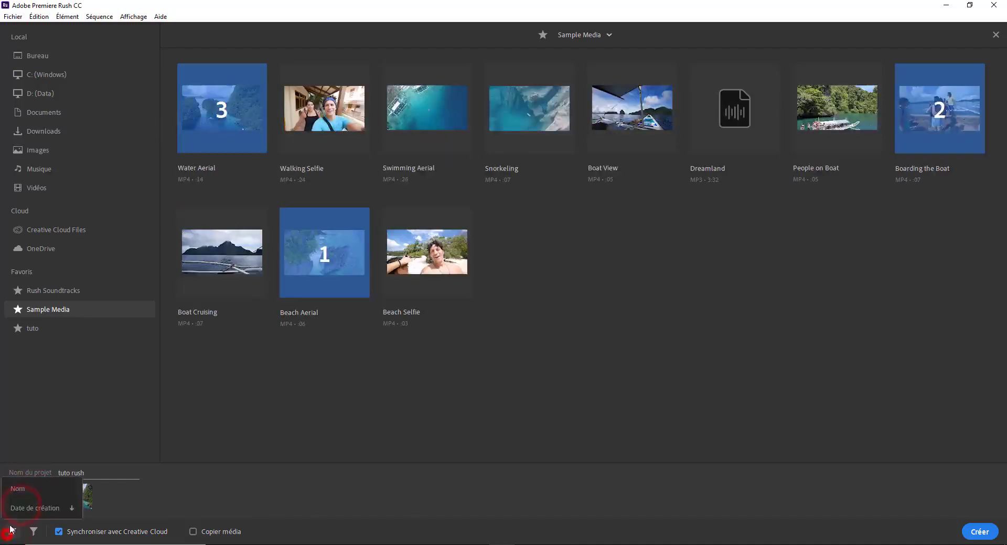
left_click(18, 489)
left_click(12, 532)
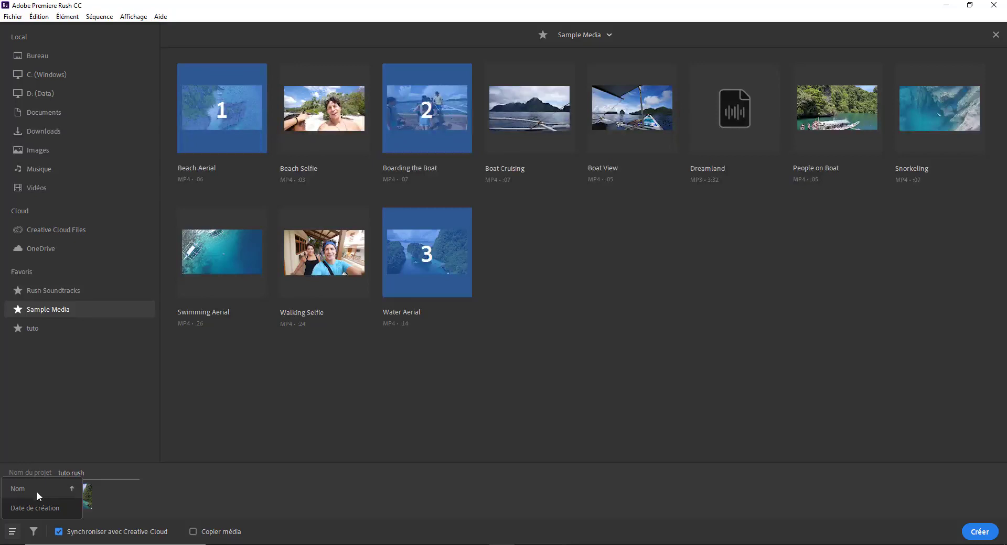
left_click(35, 486)
left_click(12, 532)
left_click(18, 491)
Filter the sample media to videos only, and restore the filter to all media types
left_click(33, 532)
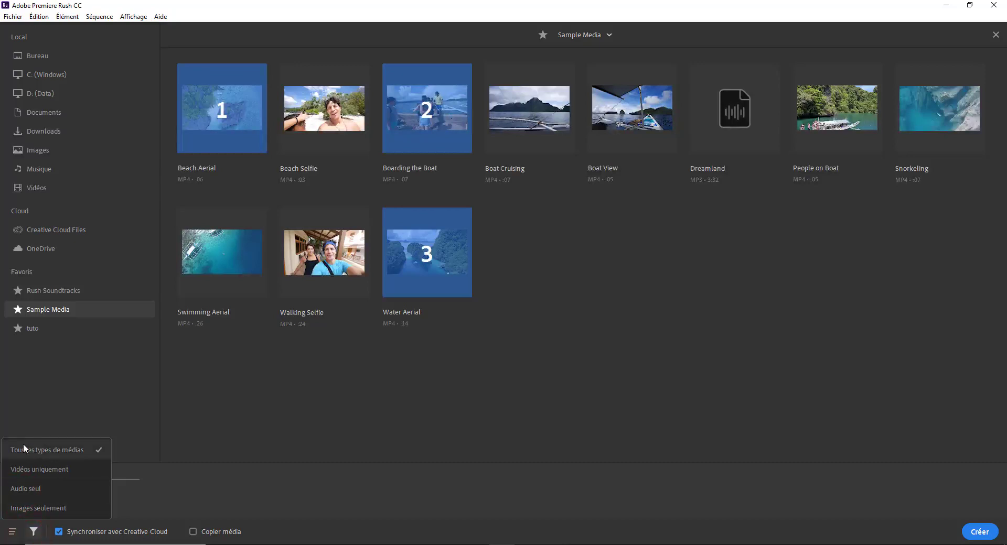
left_click(34, 472)
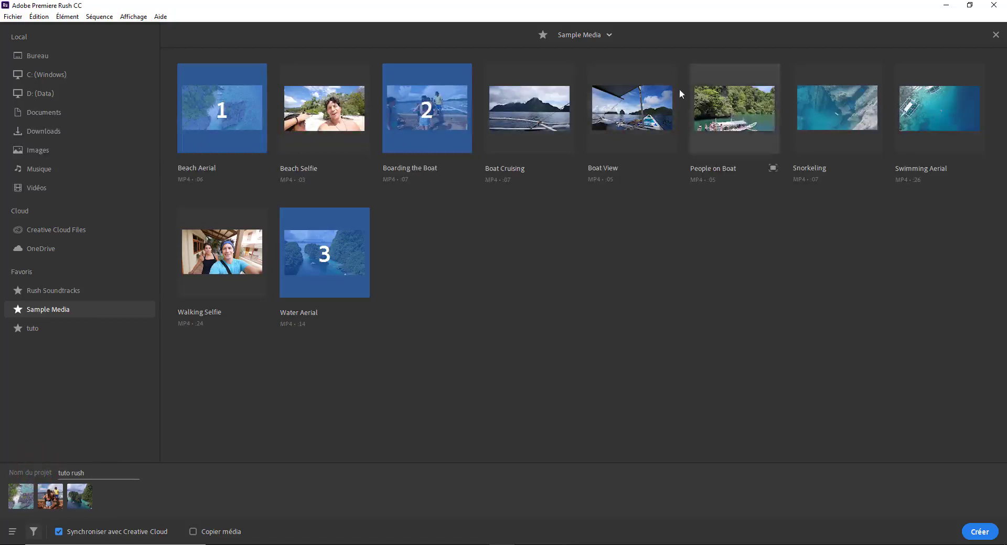
left_click(33, 531)
left_click(34, 472)
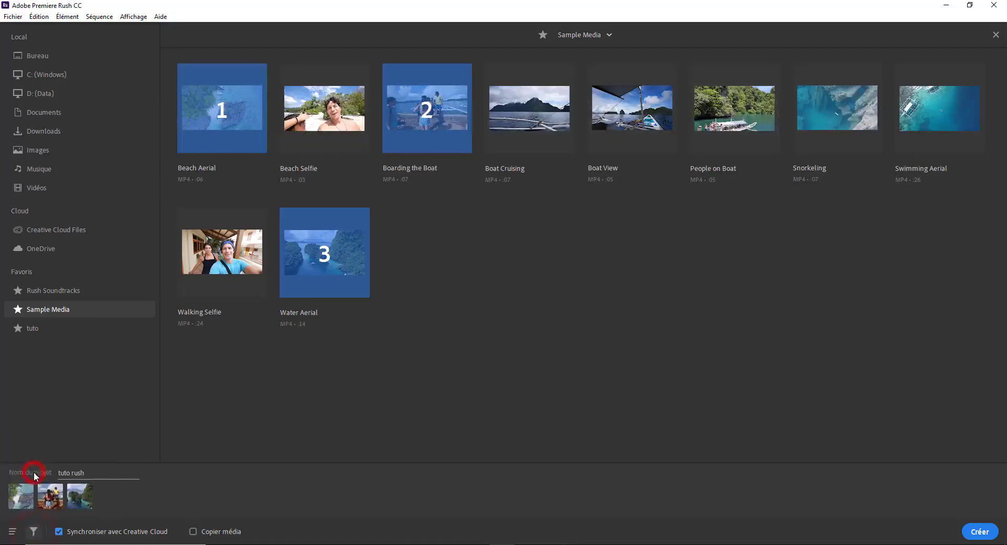
left_click(33, 532)
left_click(49, 455)
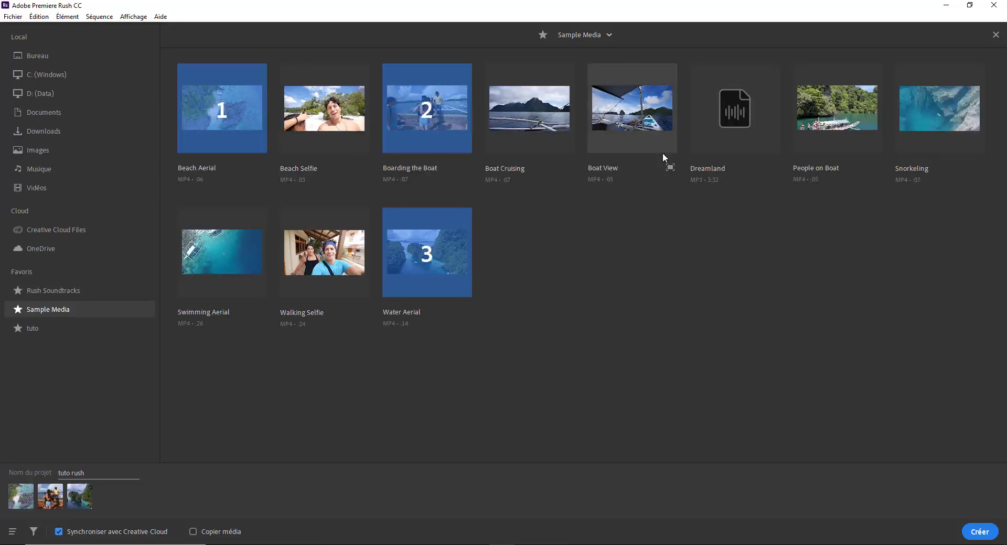
Filter the media to images only and open the tuto favourite folder
left_click(33, 532)
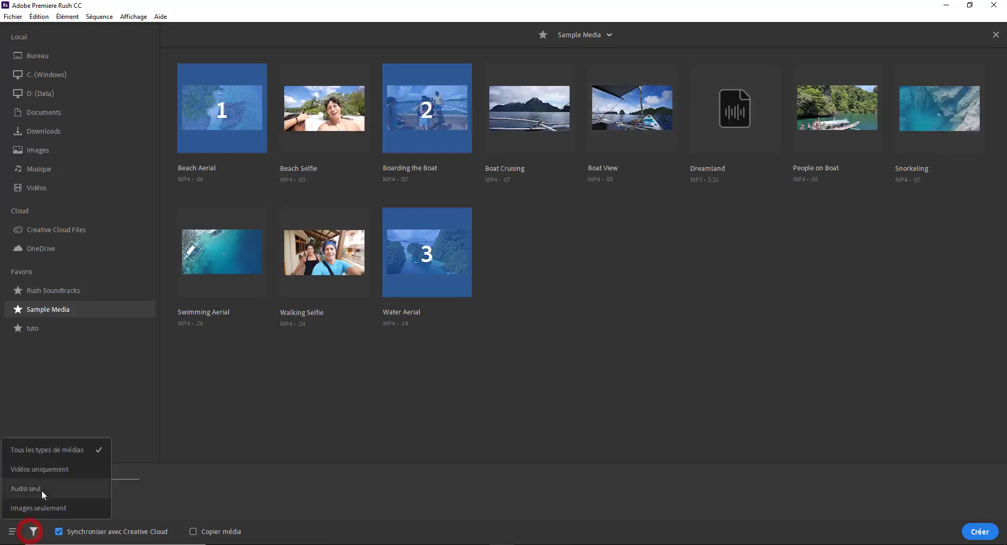
left_click(40, 507)
left_click(44, 328)
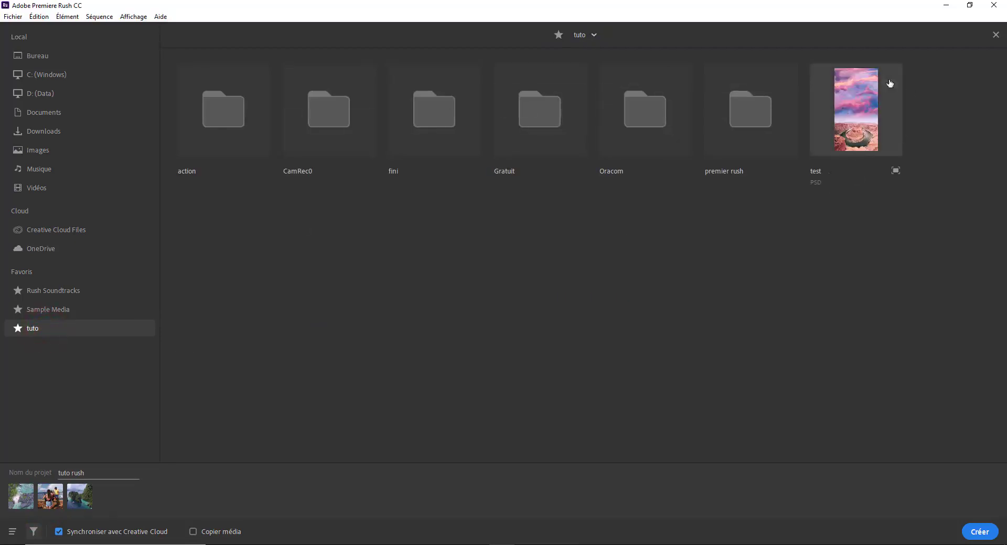
Add the test PSD image from the tuto folder to the project's media as the fourth item
left_click(848, 109)
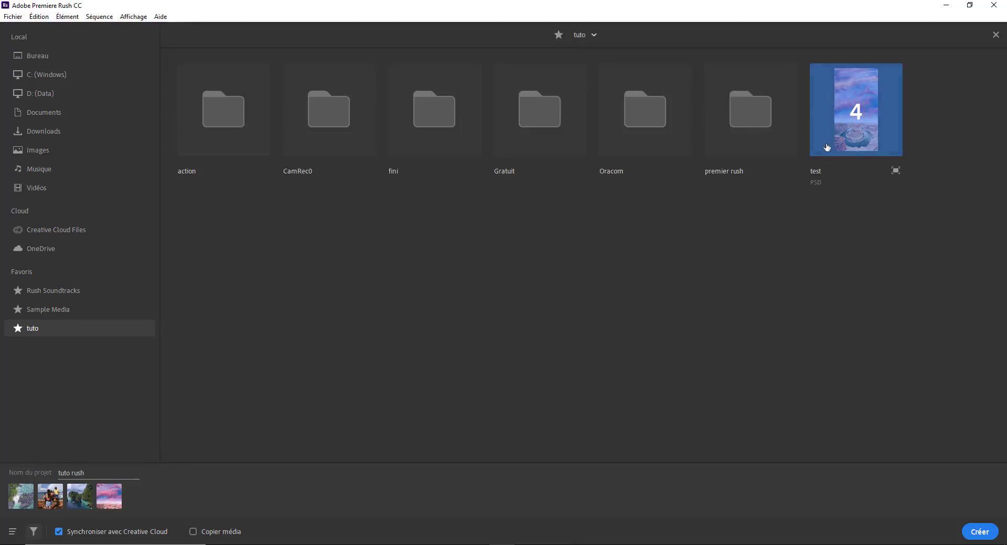
left_click(852, 98)
left_click(861, 98)
left_click(864, 95)
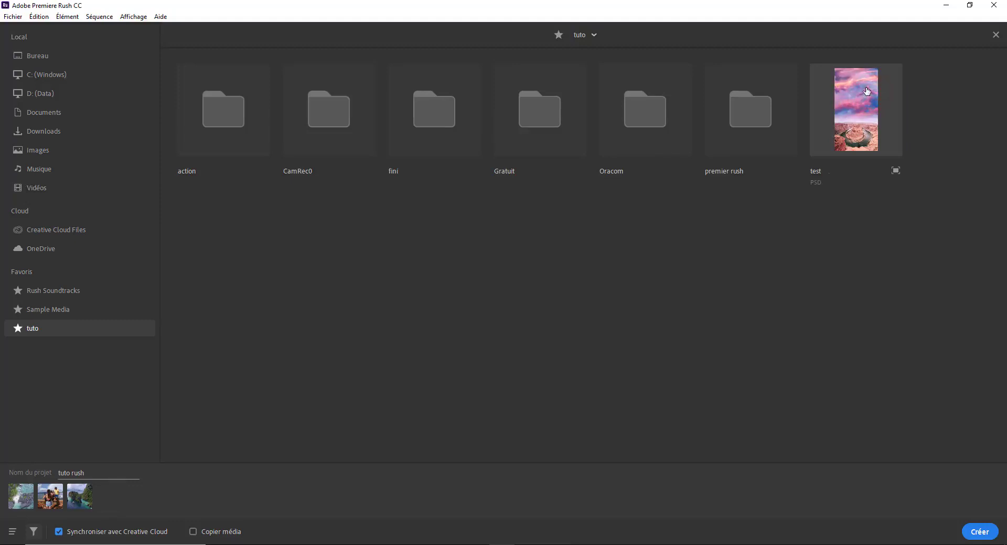
left_click(828, 120)
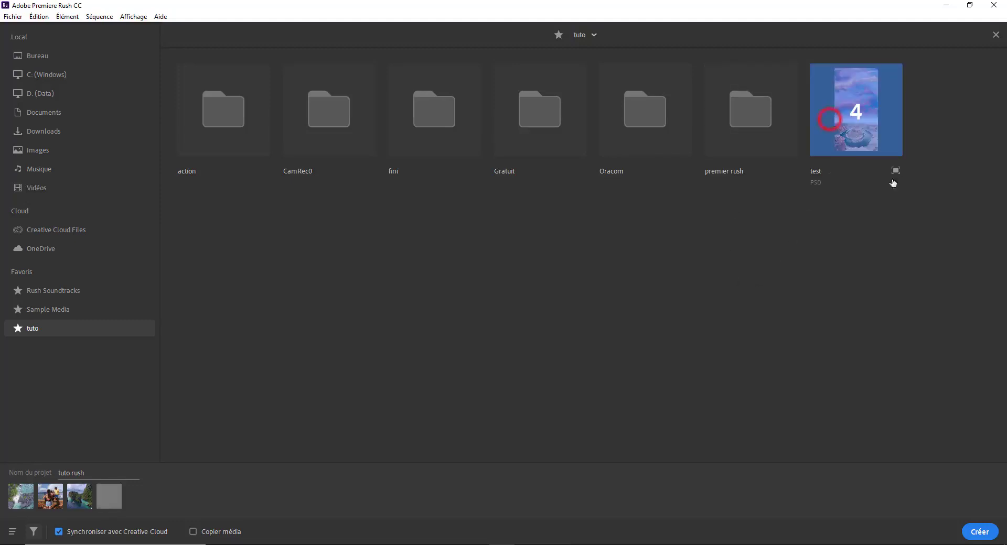
Open the test PSD's large preview, toggle its inclusion to end up removing it from the project's media, and close the preview
left_click(896, 171)
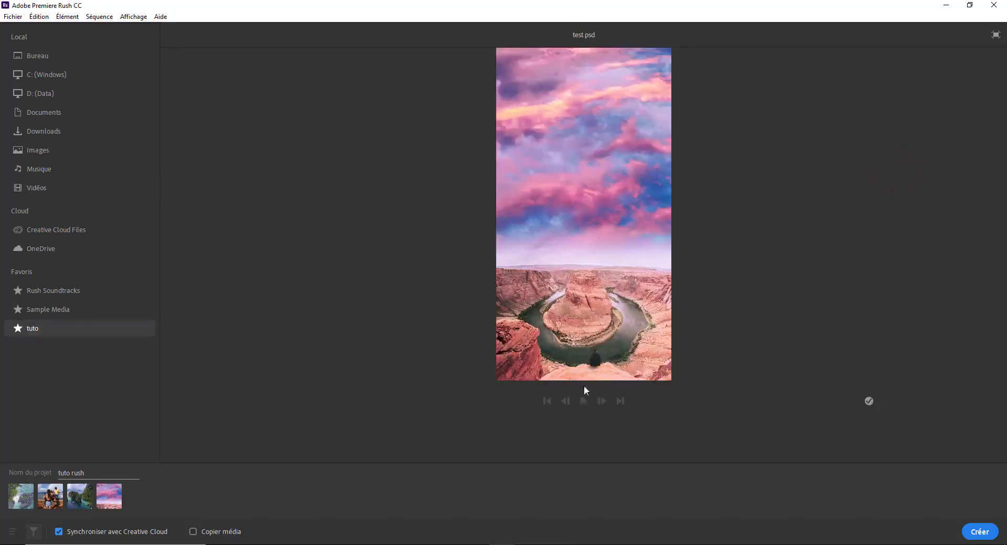
left_click(869, 401)
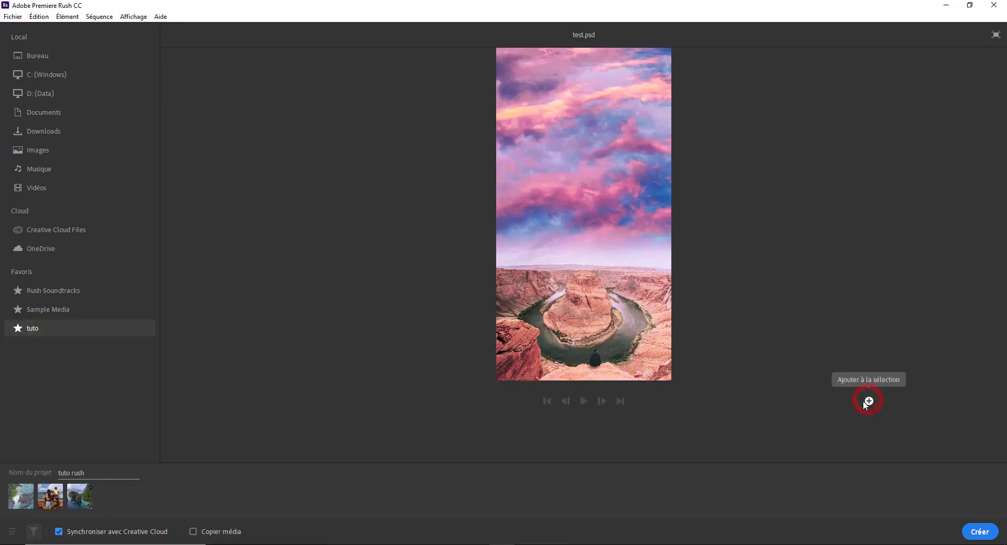
left_click(869, 402)
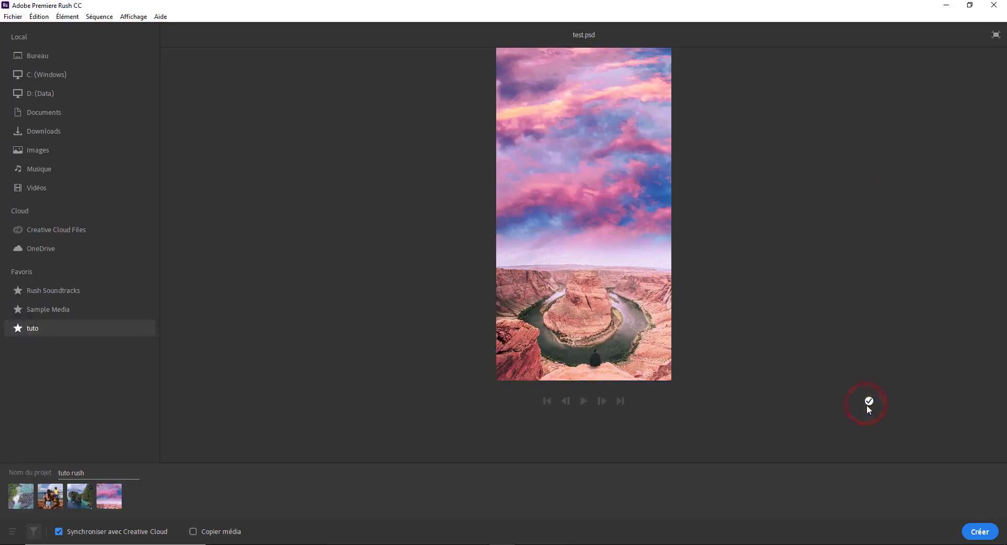
left_click(869, 401)
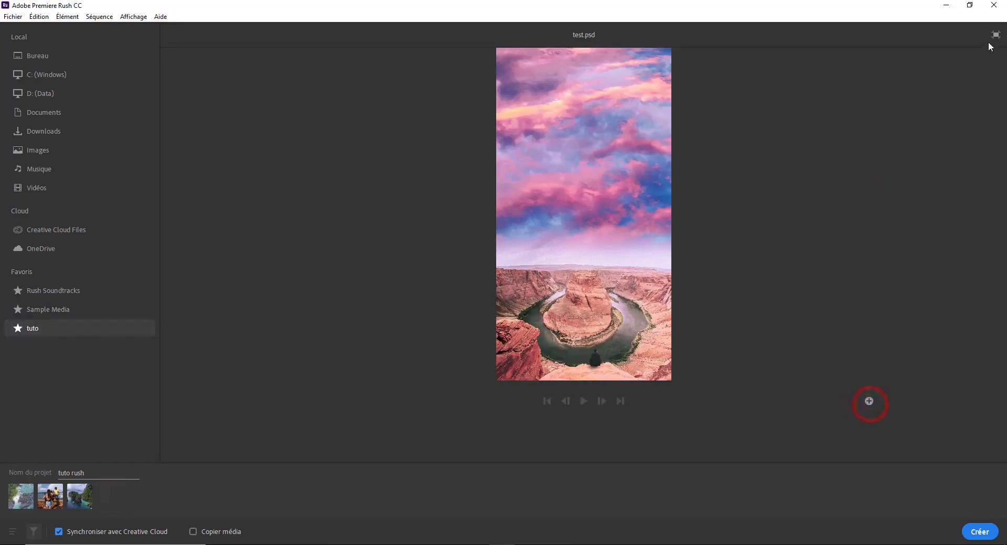
left_click(995, 34)
Return to the Sample Media favourite folder and reset the filter to show all media types
left_click(36, 307)
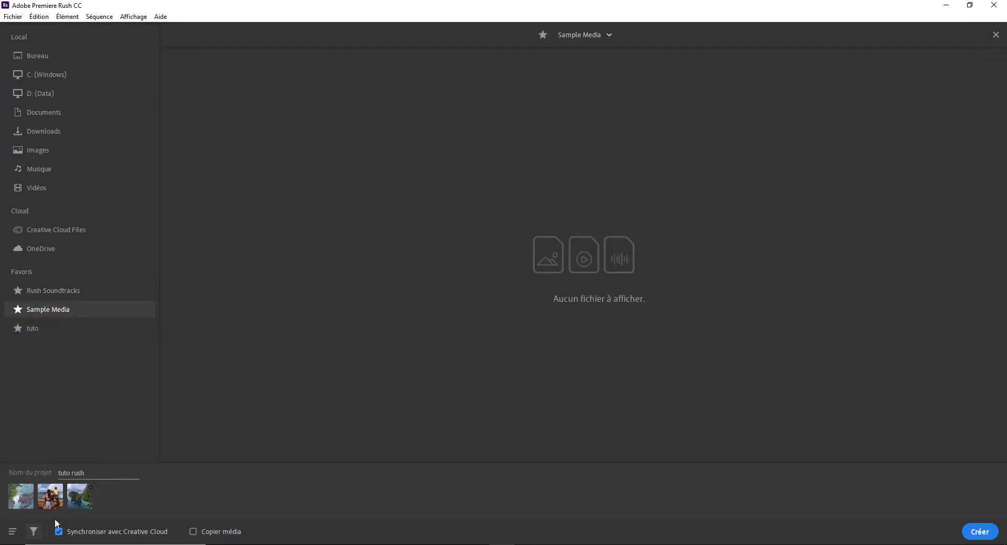
left_click(33, 532)
left_click(39, 451)
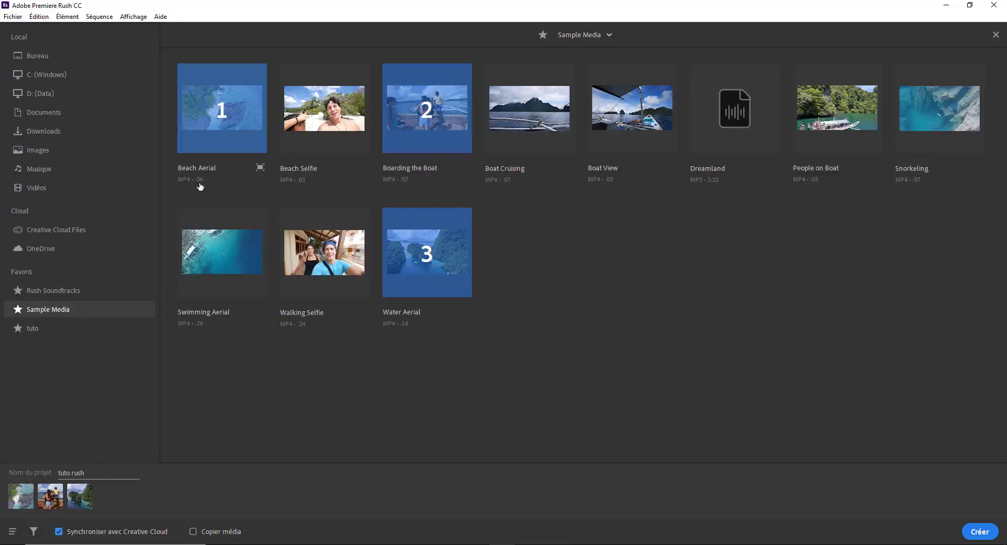
Preview the Beach Aerial clip, scrub through it, and trim its start to about one second
left_click(260, 167)
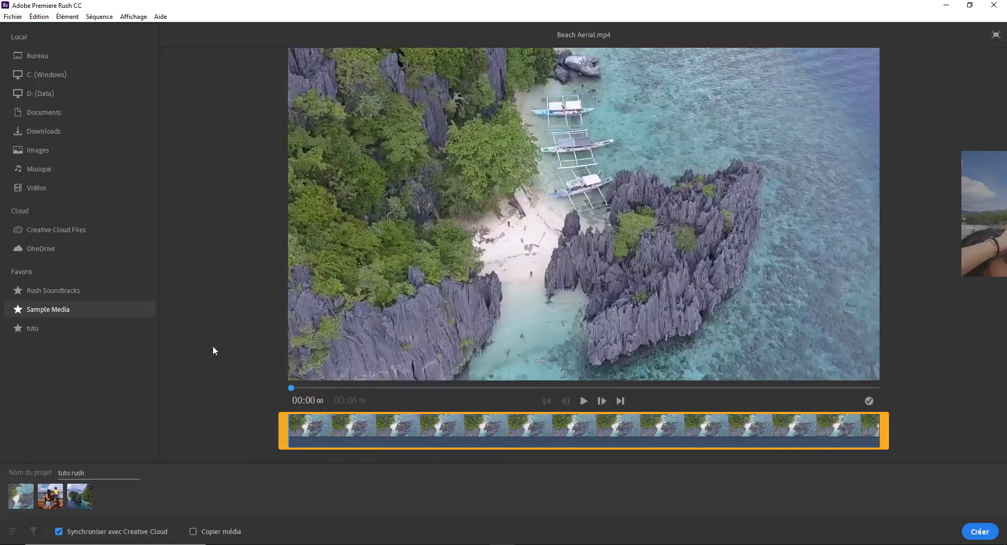
mouse_move(291, 389)
left_mouse_down()
mouse_move(597, 388)
mouse_move(864, 345)
mouse_move(515, 388)
mouse_move(444, 377)
mouse_move(526, 389)
left_mouse_up()
left_click(835, 233)
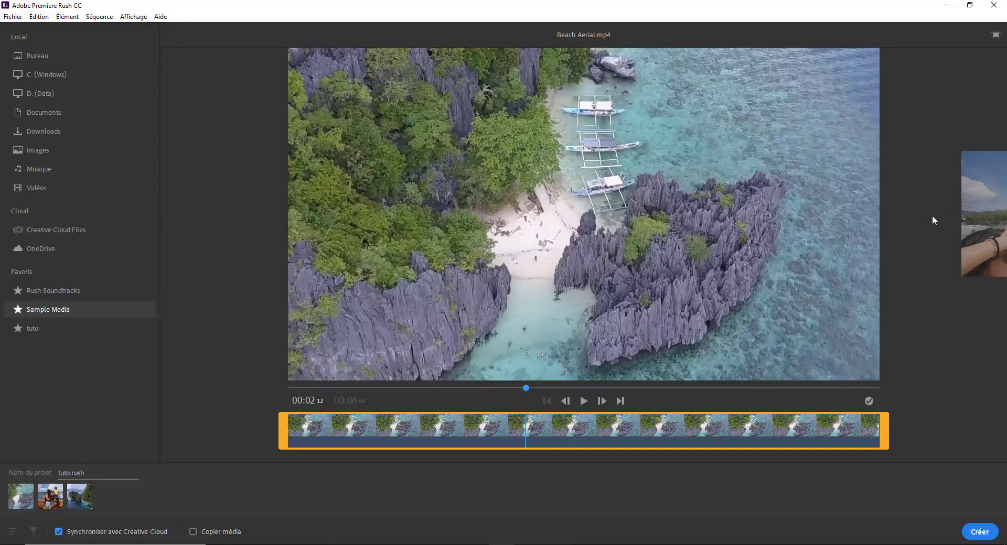
left_click_drag(528, 388, 291, 378)
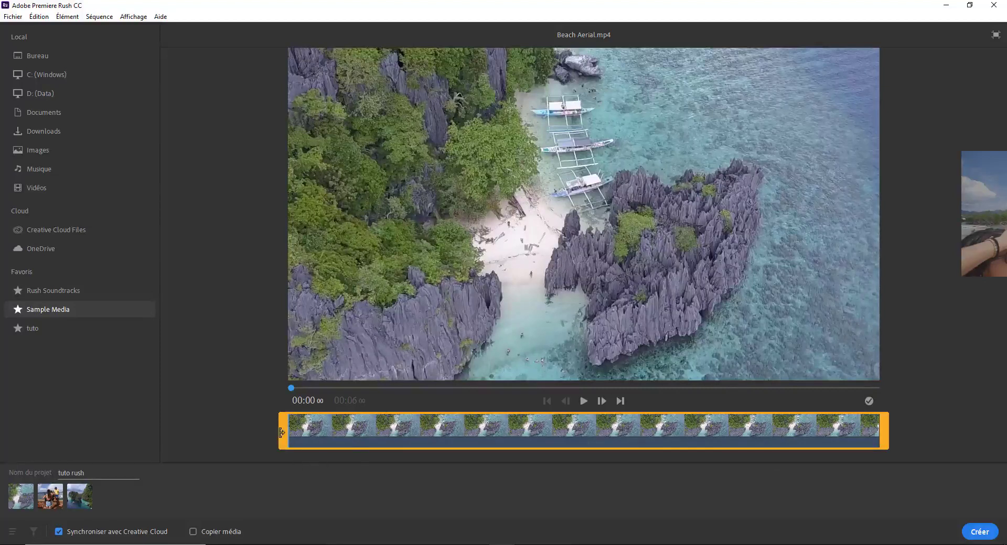
left_click_drag(313, 391, 391, 385)
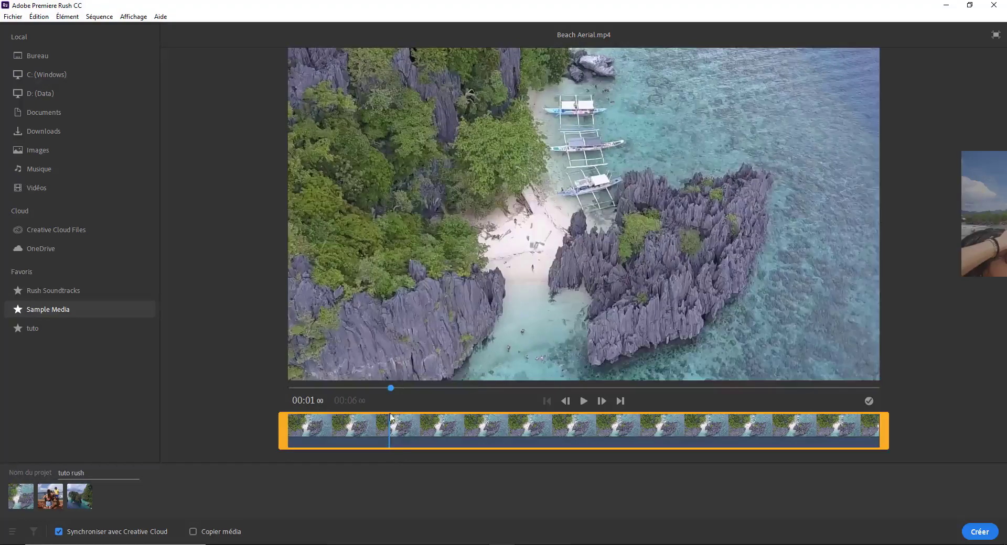
left_click_drag(280, 438, 387, 430)
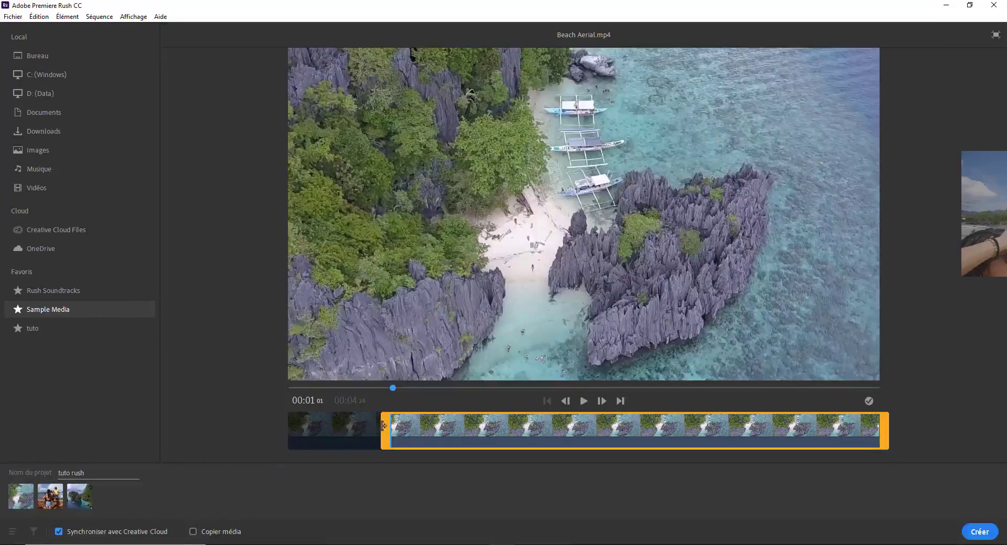
Play and pause the trimmed Beach Aerial clip, and step through it frame by frame forward and backward
left_click(583, 403)
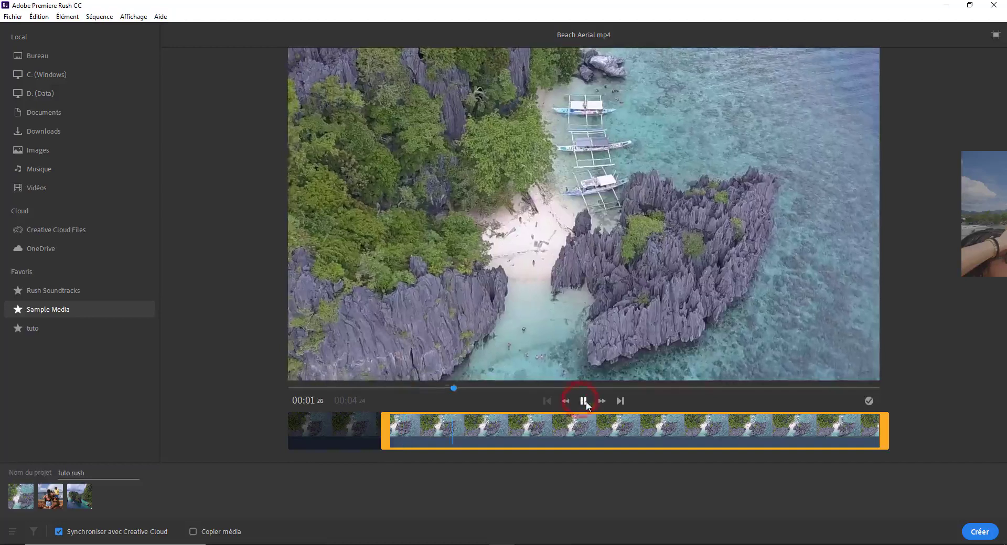
left_click(585, 404)
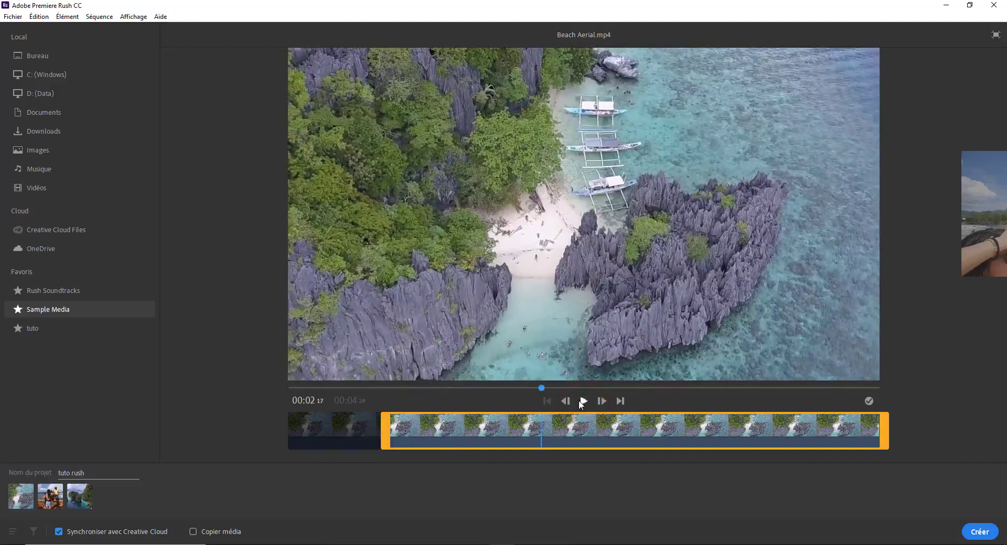
left_click(603, 401)
left_click(602, 401)
left_click(602, 402)
left_click(600, 401)
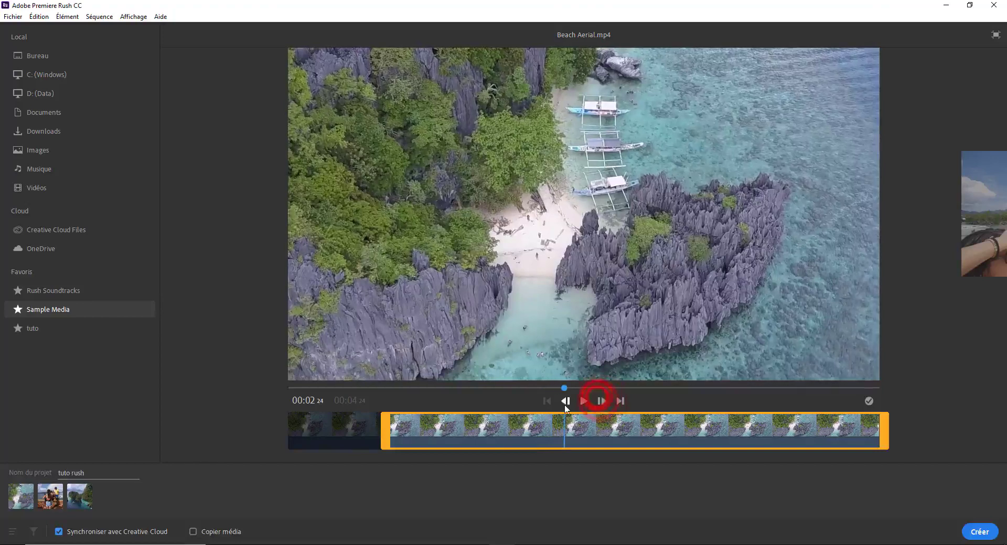
left_click(565, 402)
left_click(566, 401)
left_click(566, 401)
Move forward and back through the sample clip previews, from Beach Aerial as far as Snorkeling
left_click(619, 401)
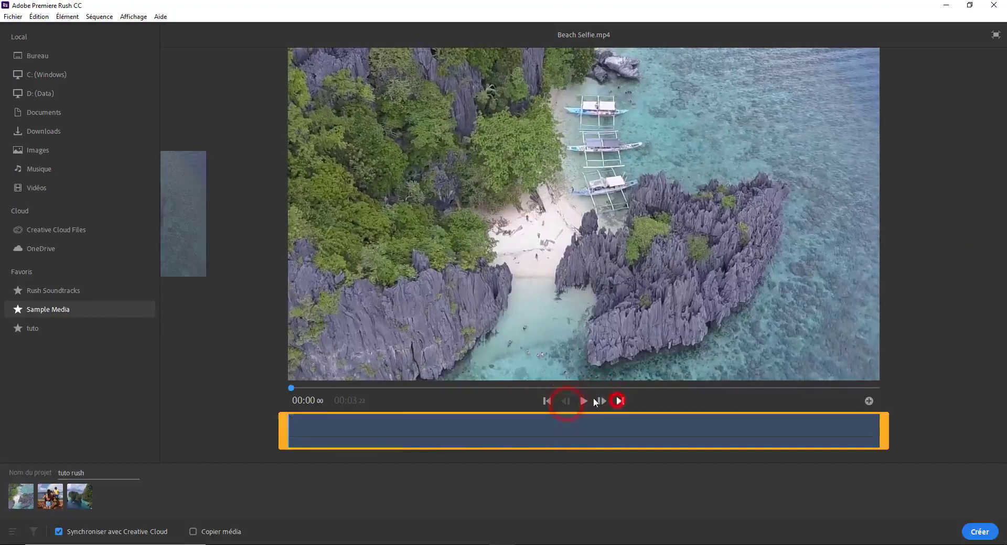
left_click(547, 402)
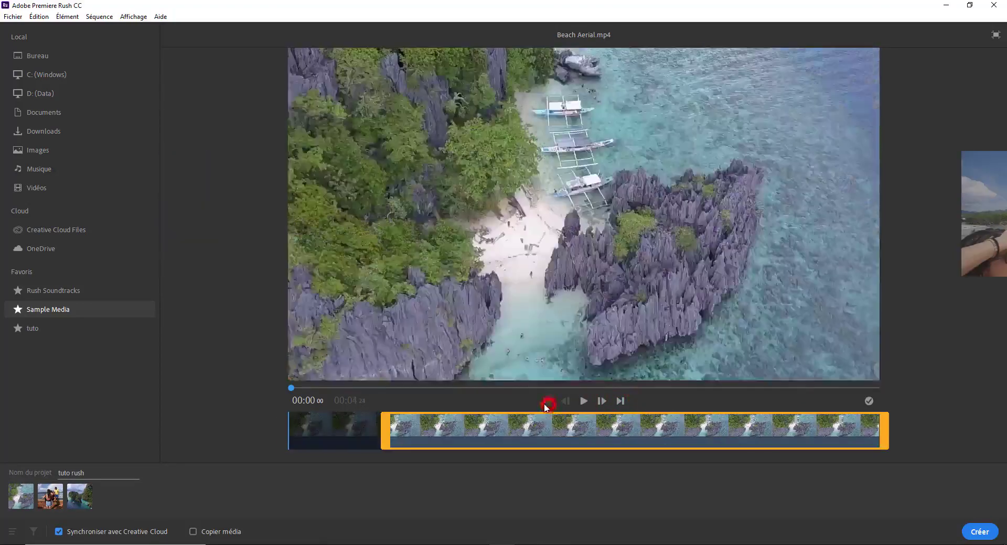
left_click(619, 401)
left_click(620, 401)
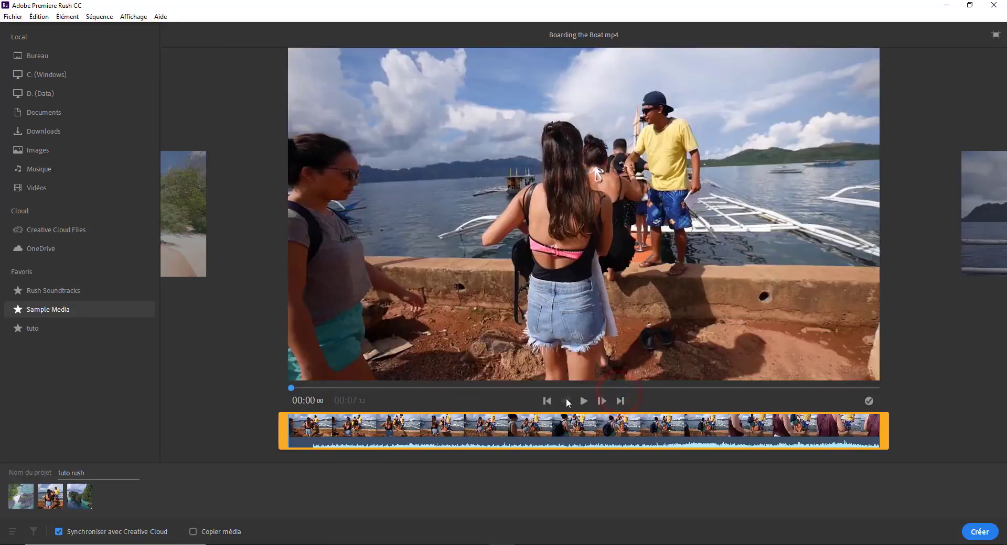
left_click(547, 401)
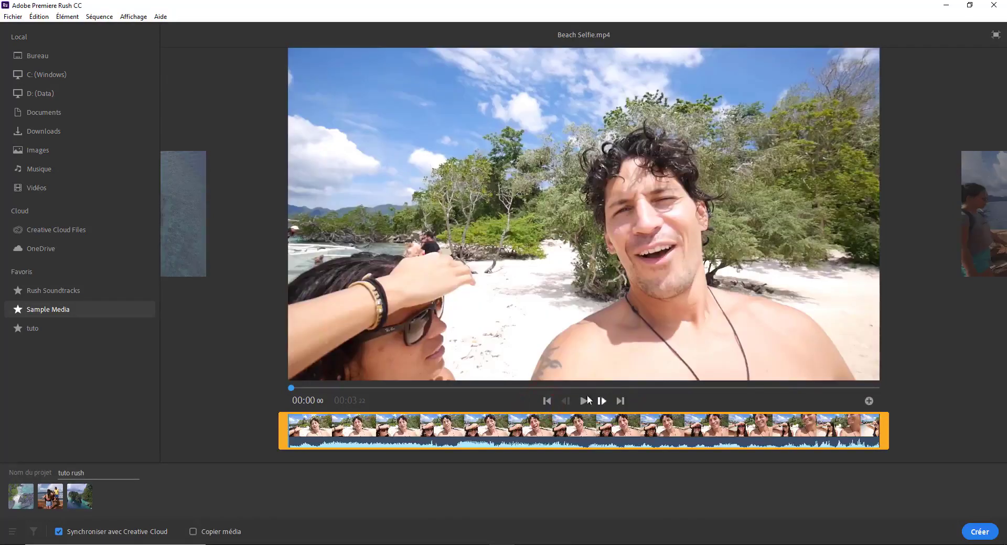
left_click(621, 401)
left_click(621, 401)
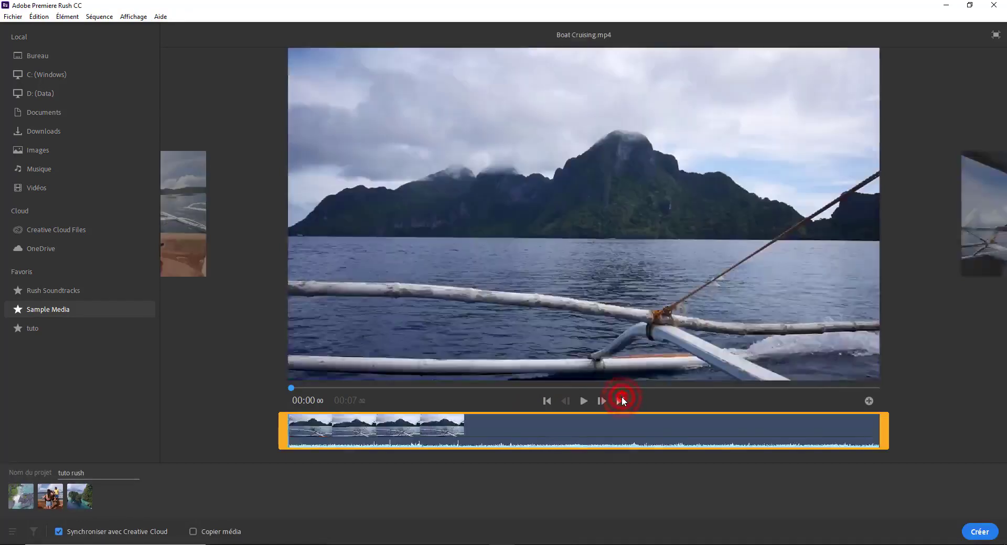
left_click(620, 401)
left_click(619, 401)
left_click(619, 401)
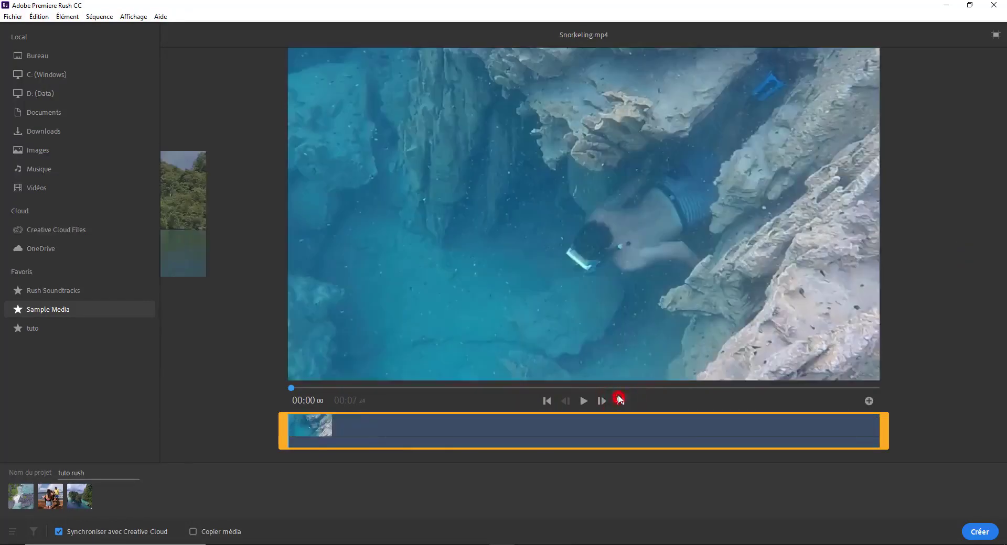
Go back to the Dreamland.mp3 preview, play and pause it, scrub through the track, and close the preview
left_click(546, 401)
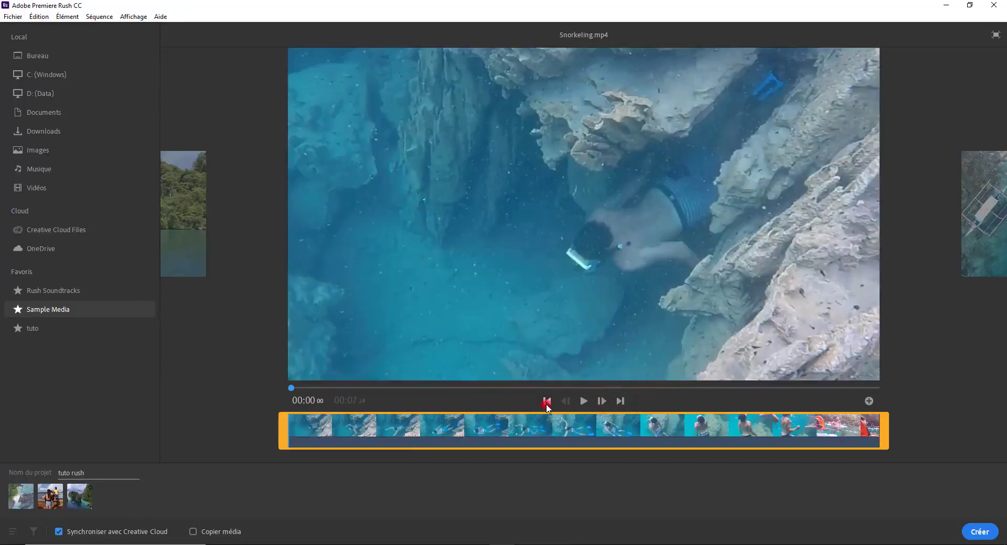
left_click(583, 401)
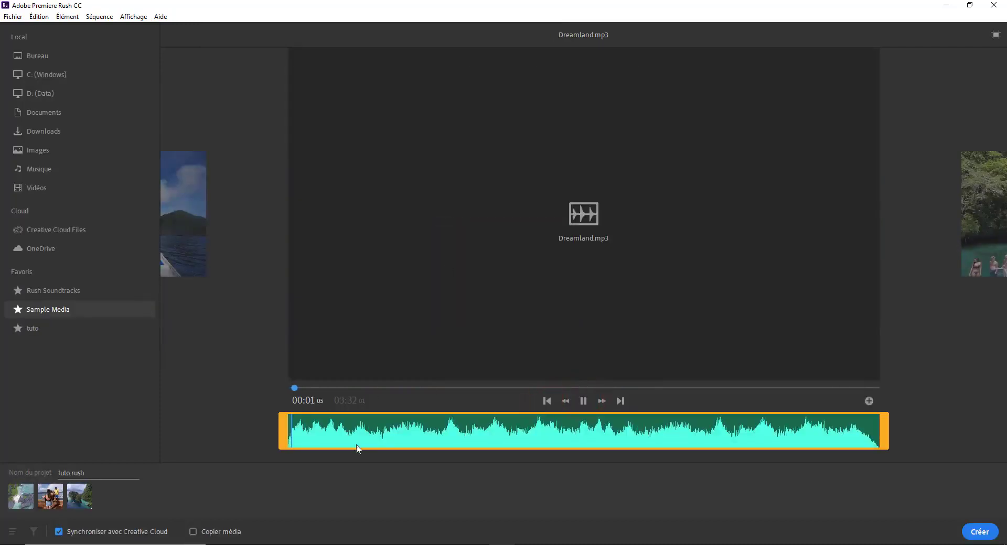
key("space")
left_click_drag(297, 388, 521, 404)
left_click_drag(516, 388, 467, 418)
left_click(994, 35)
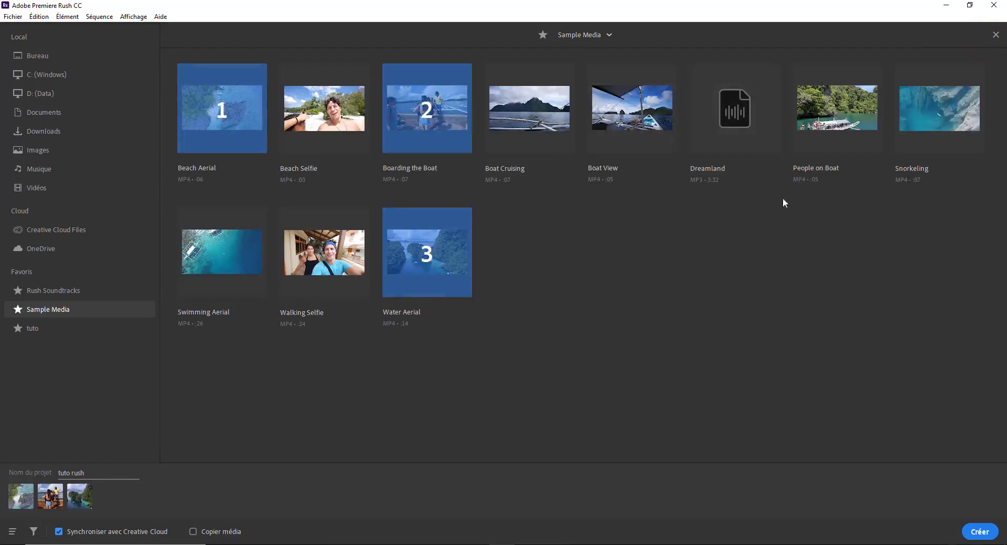
Add the Snorkeling clip as the fourth media item and create the tuto rush project
left_click(930, 99)
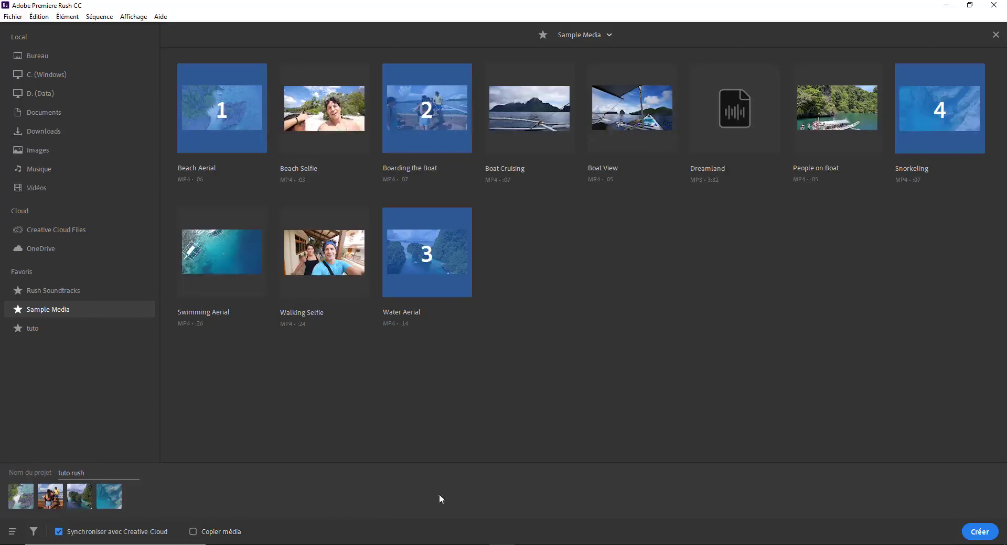
left_click(979, 533)
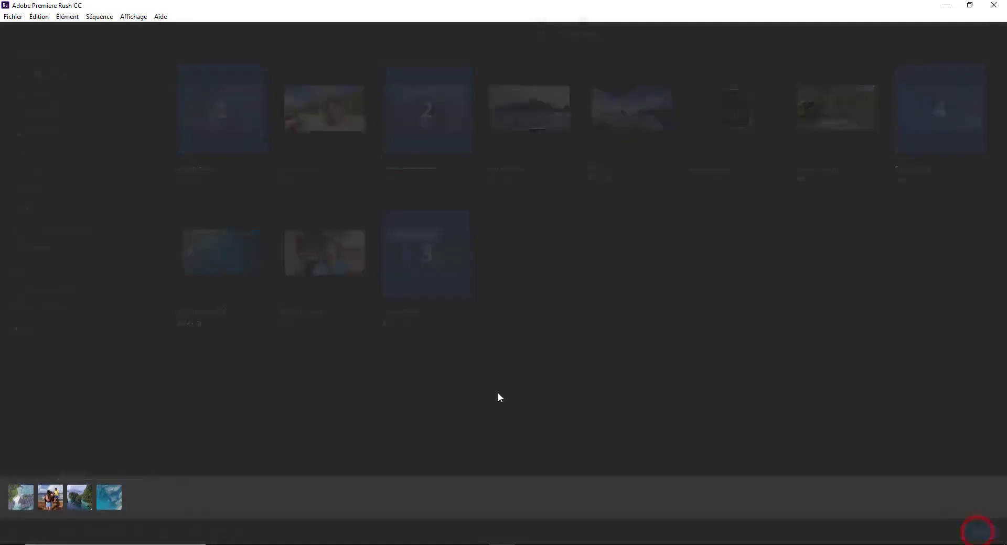